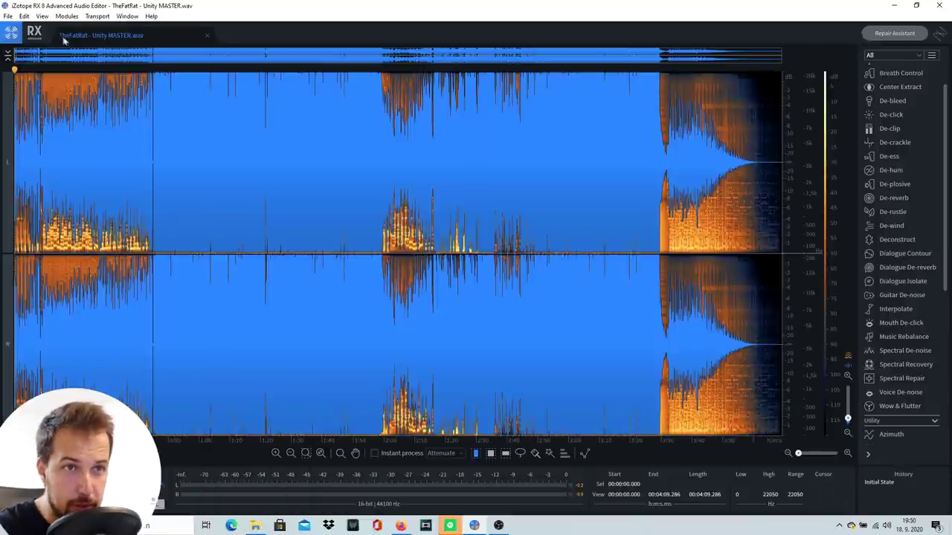
Play the song from its middle into the vocal section, then stop playback
click(361, 75)
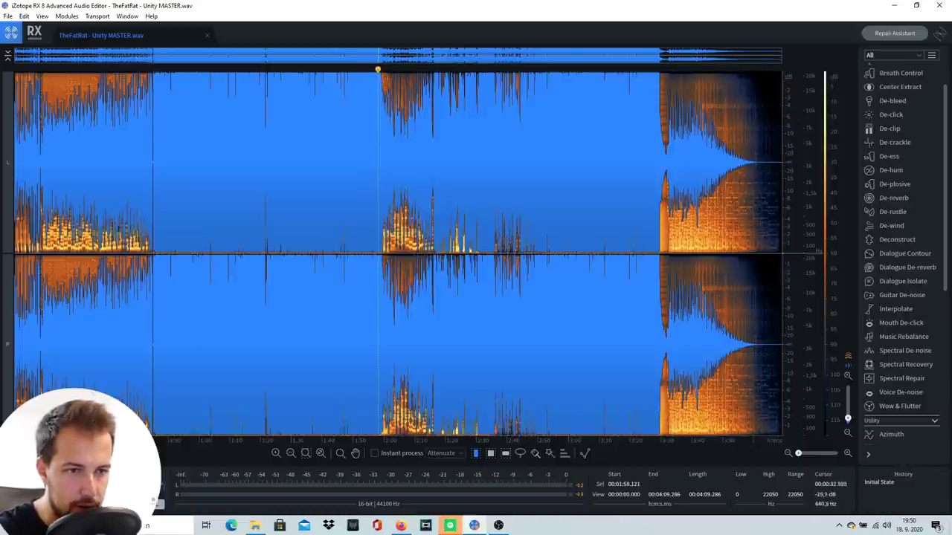
key(space)
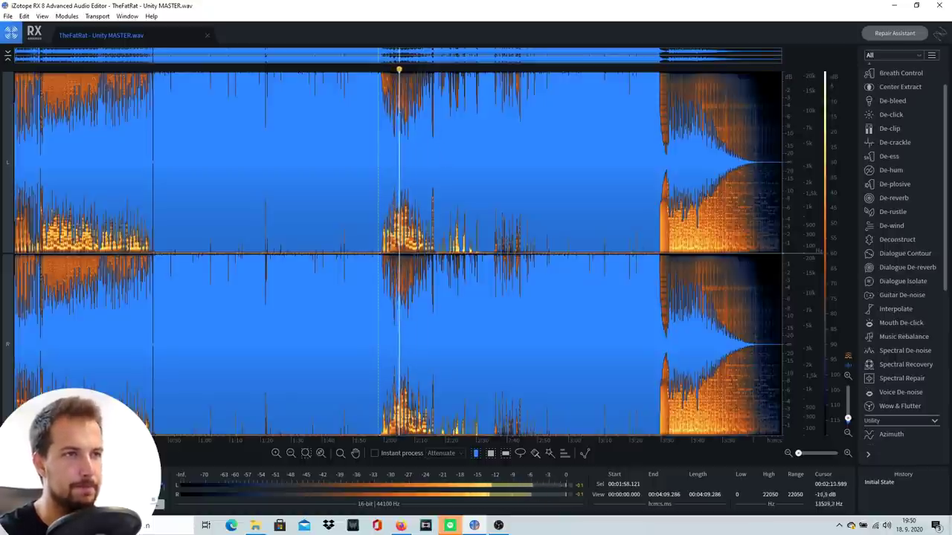
click(431, 69)
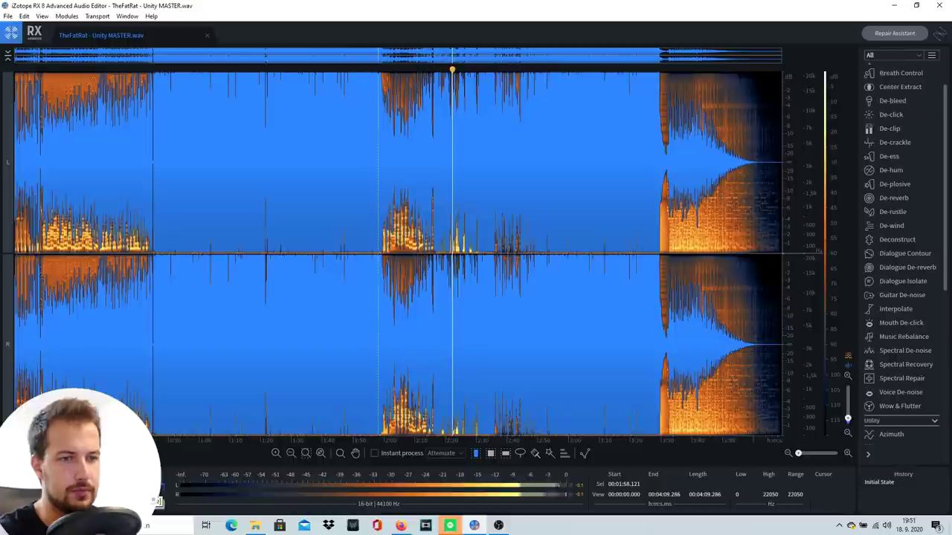
key(space)
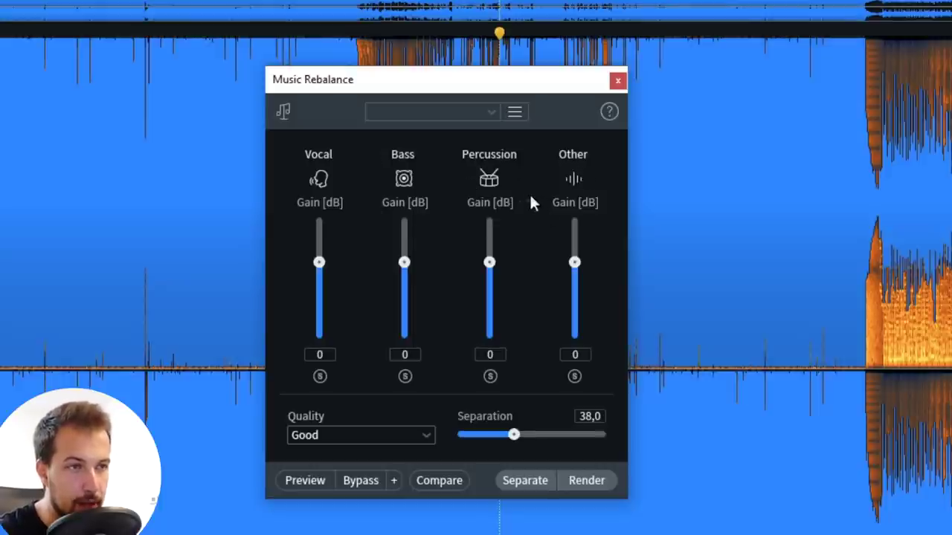
Set Bass, Percussion and Other gains to -Inf and render, keeping only the vocals
drag(404, 262, 426, 378)
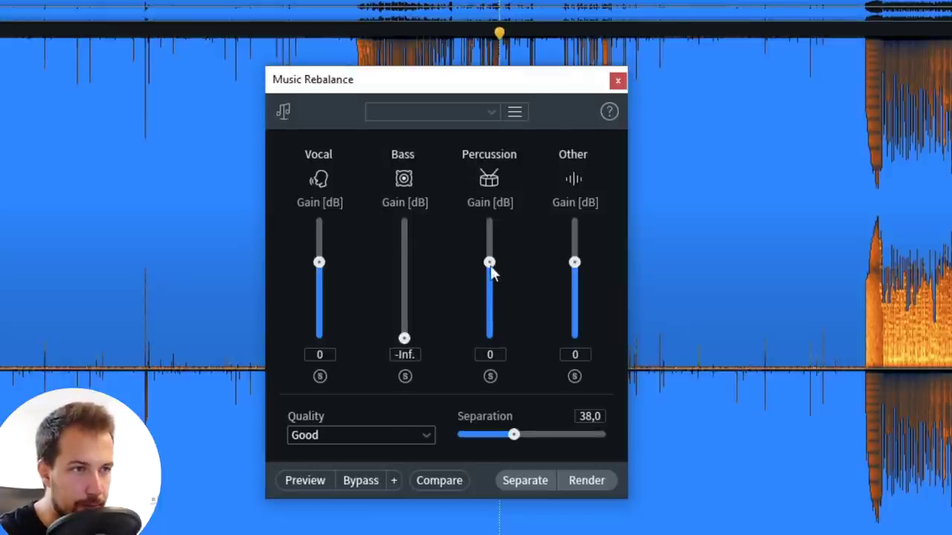
drag(490, 270, 501, 384)
drag(573, 267, 576, 372)
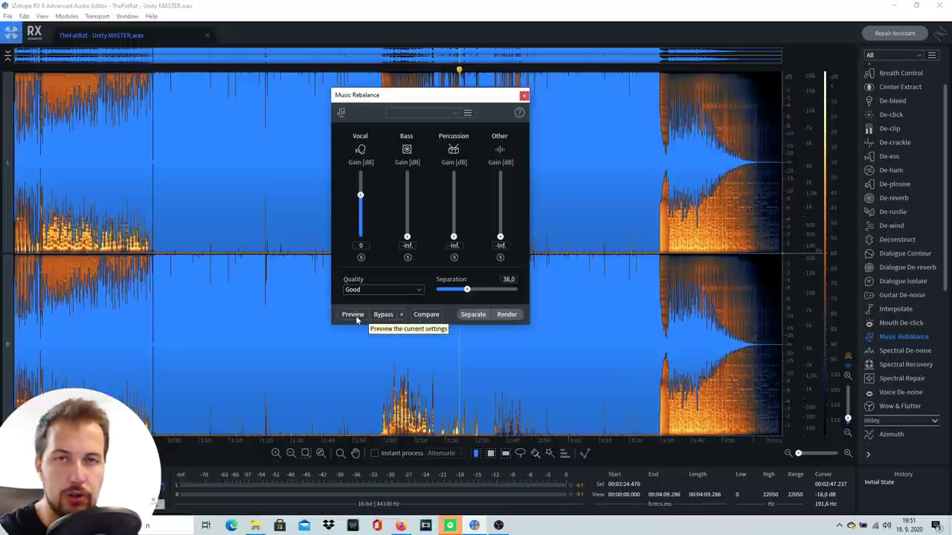
click(507, 314)
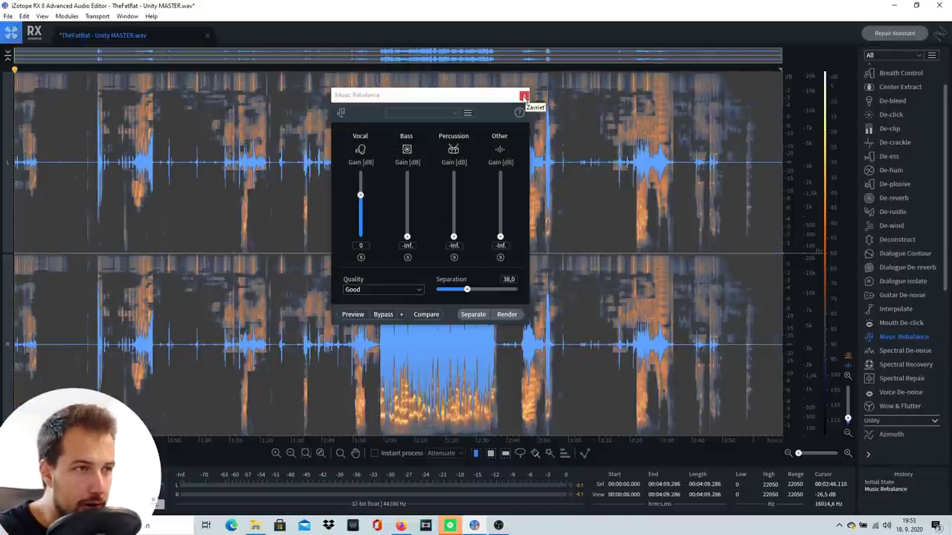
Close Music Rebalance, listen to the isolated vocals, then undo the vocal isolation
click(524, 97)
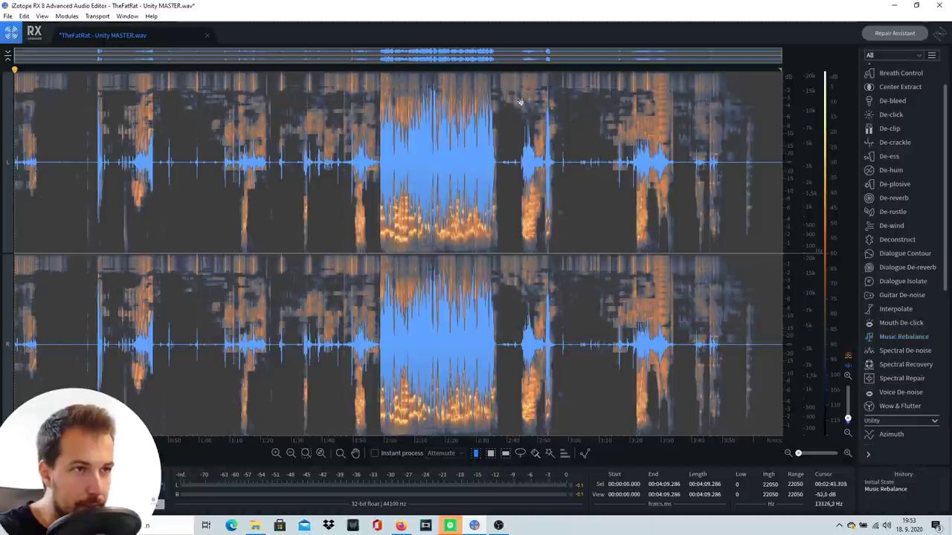
click(380, 70)
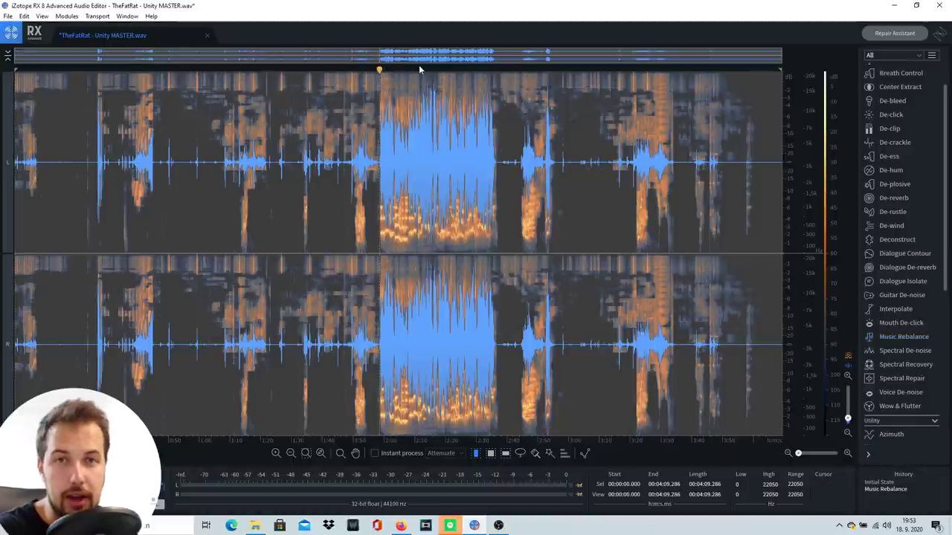
key(space)
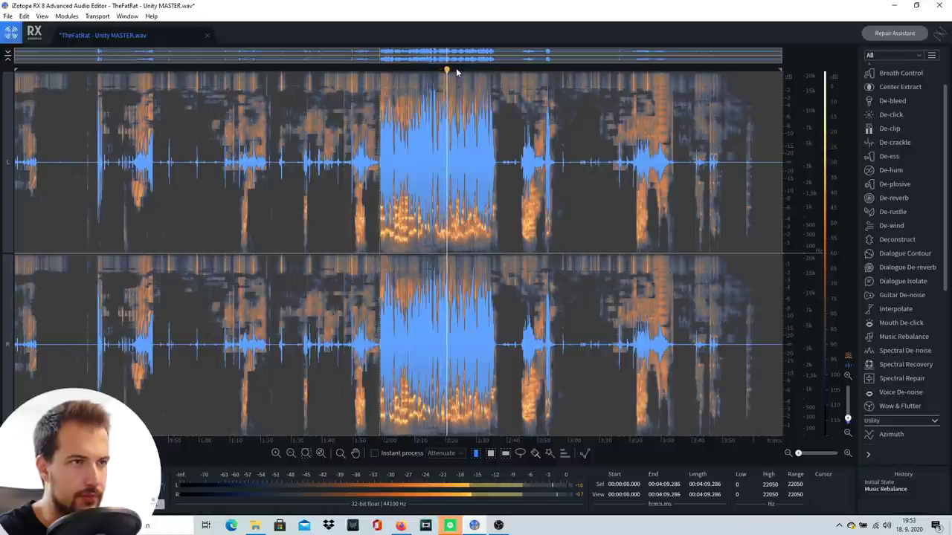
key(space)
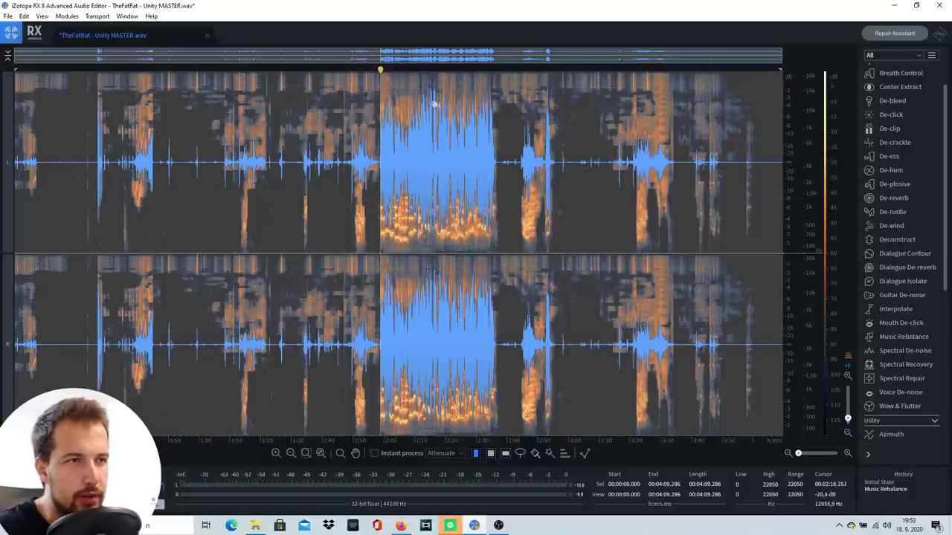
click(400, 69)
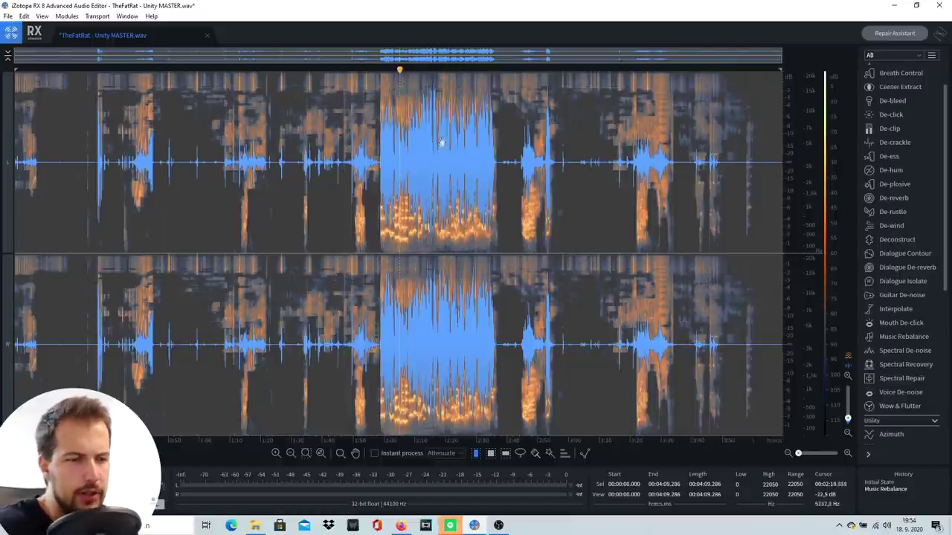
key(ctrl+z)
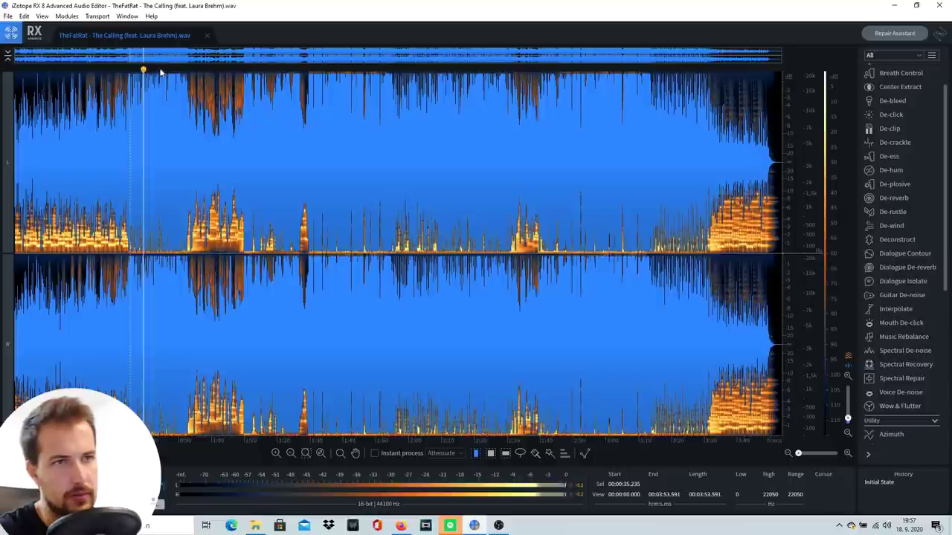
click(188, 69)
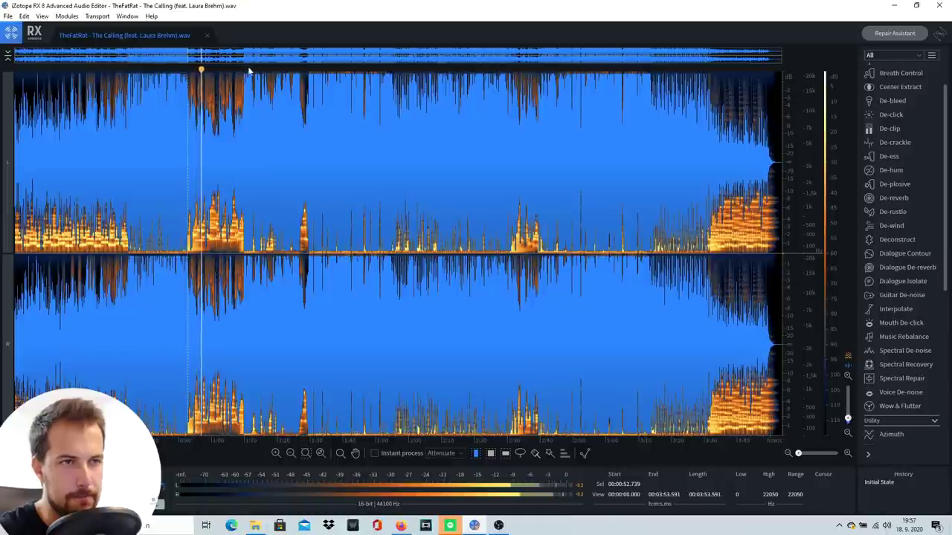
click(250, 70)
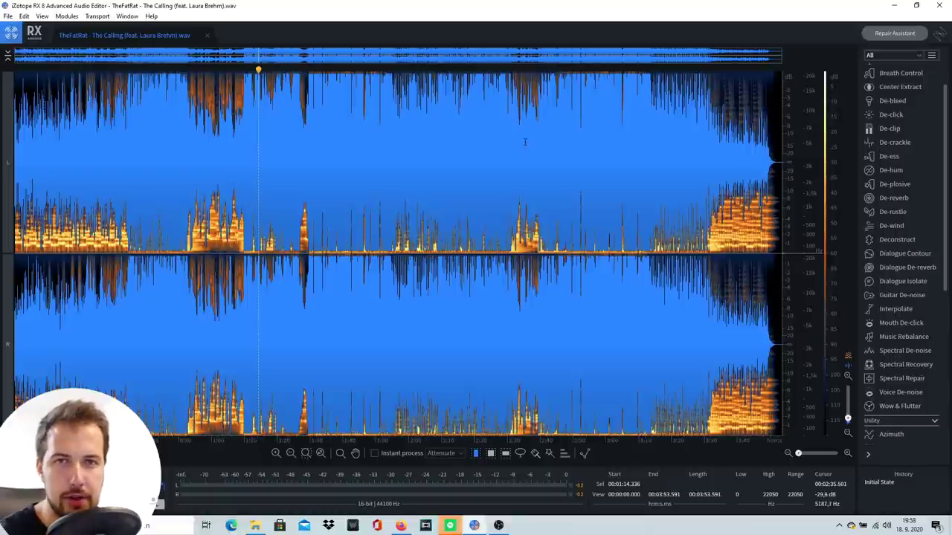
In Music Rebalance, set the Vocal gain to -Inf and the quality to Good
click(903, 336)
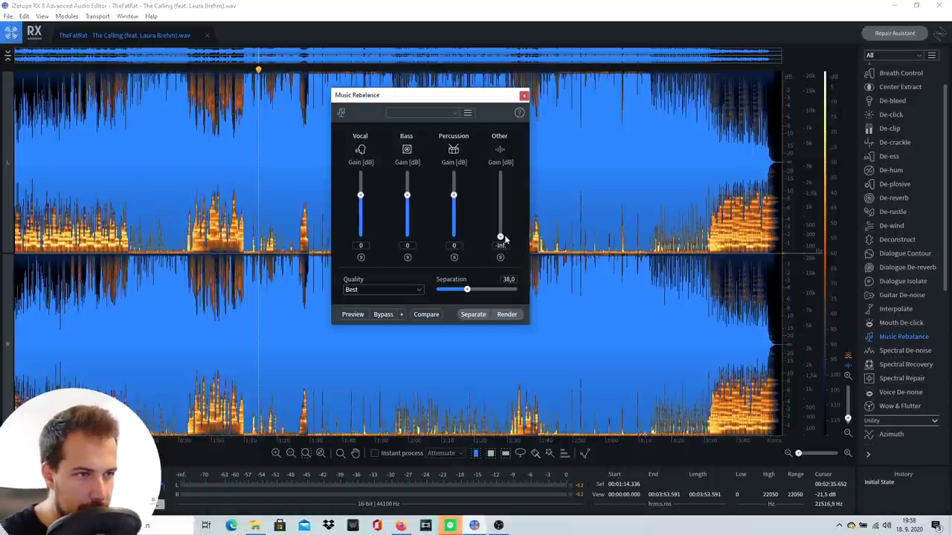
drag(361, 196, 356, 258)
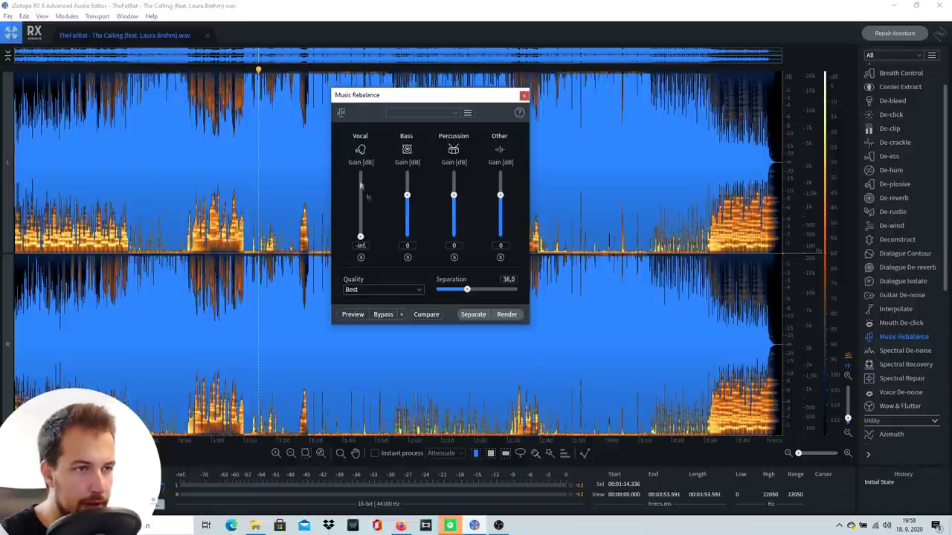
click(399, 289)
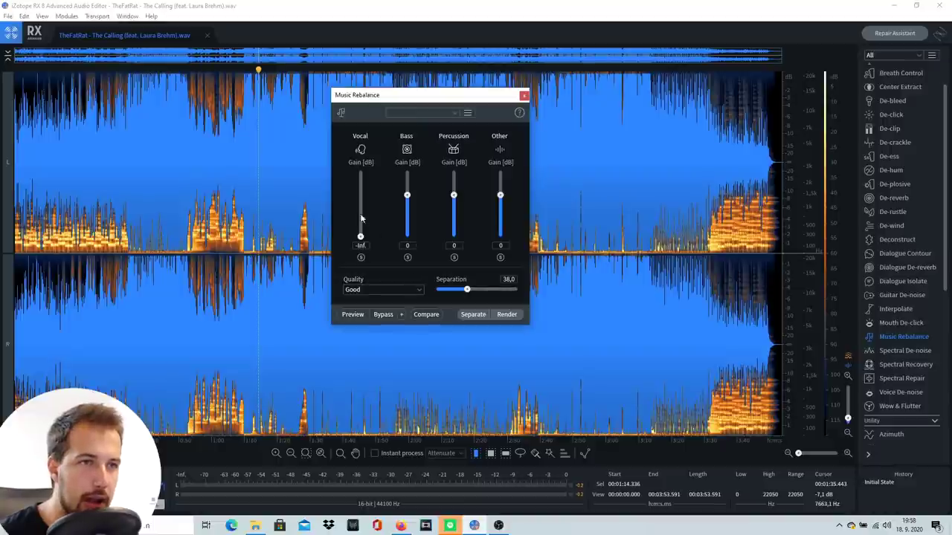
Preview The Calling without vocals from near its beginning, then stop
click(124, 70)
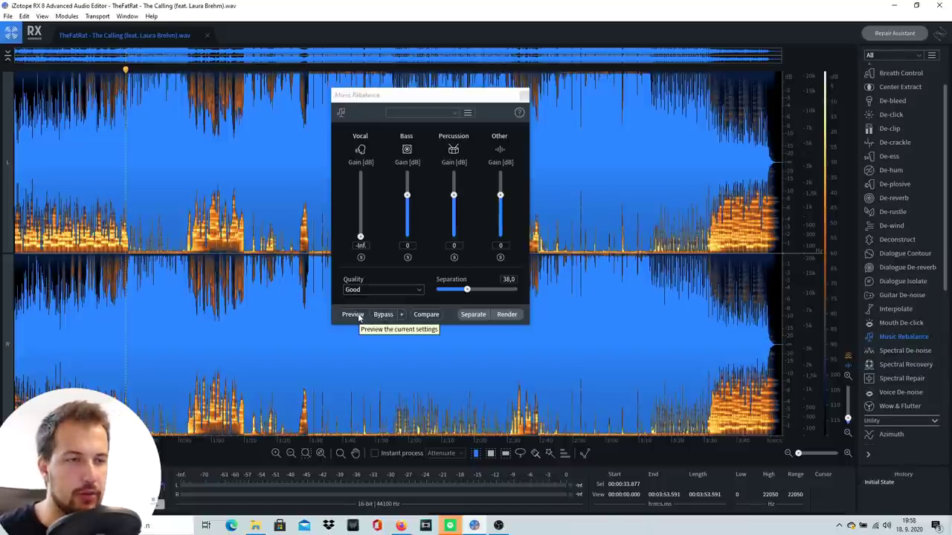
click(353, 315)
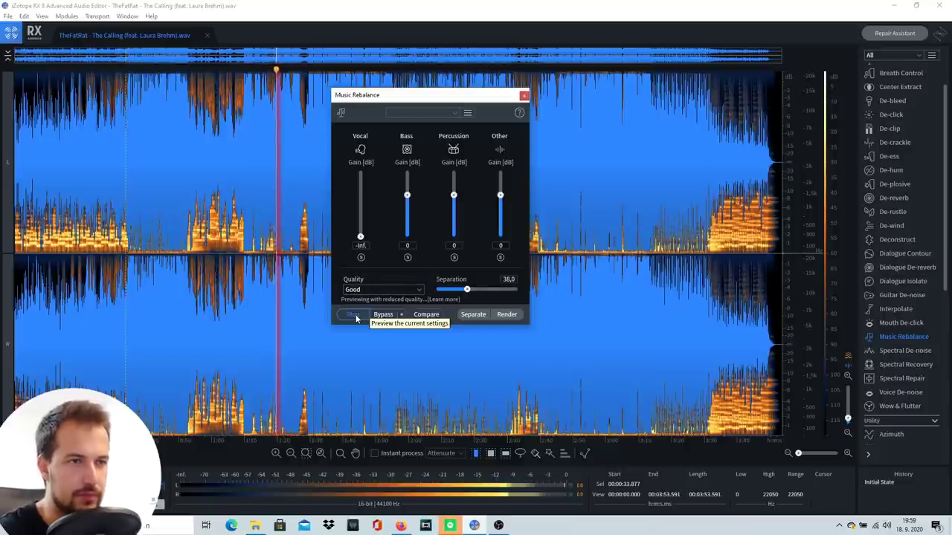
click(355, 318)
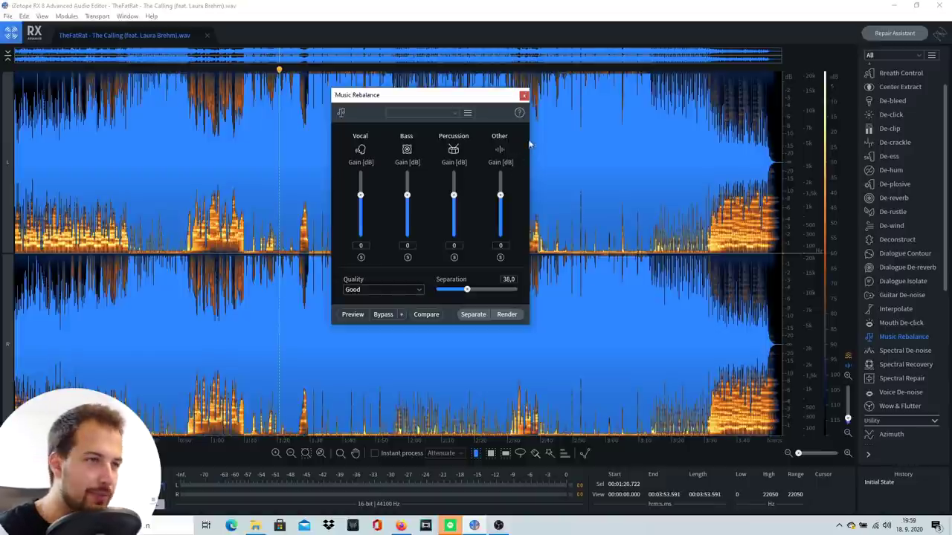
Render Music Rebalance on only the 1:10–1:29 selection and play it back
click(524, 95)
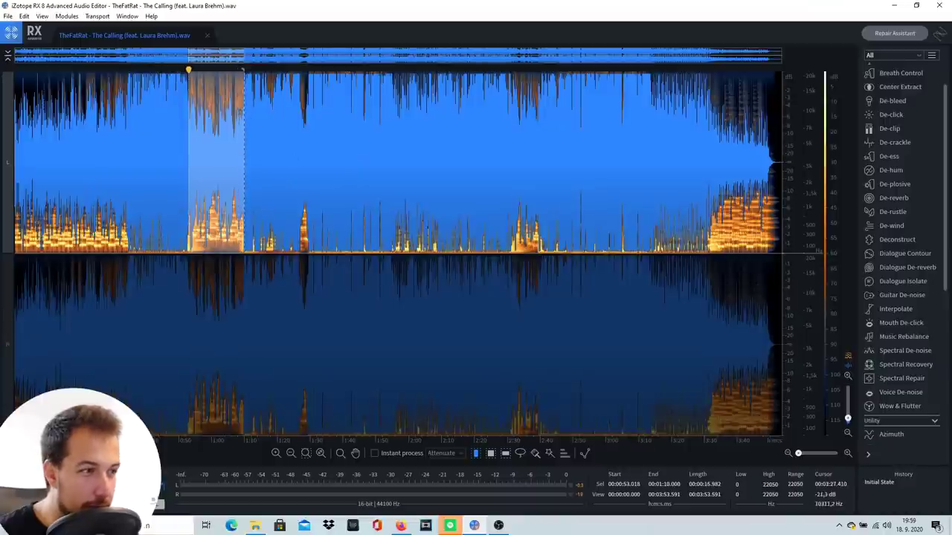
drag(244, 101, 305, 101)
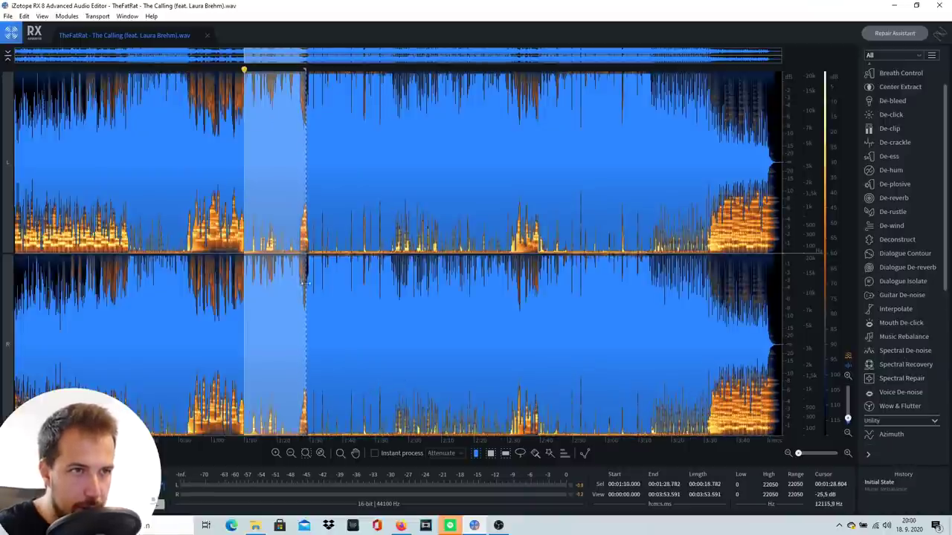
click(903, 336)
click(507, 314)
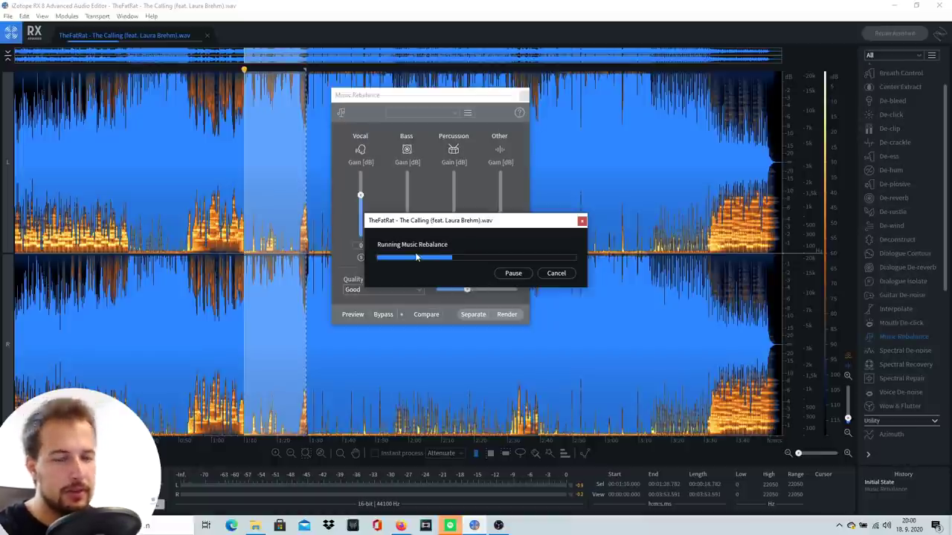
click(523, 95)
key(space)
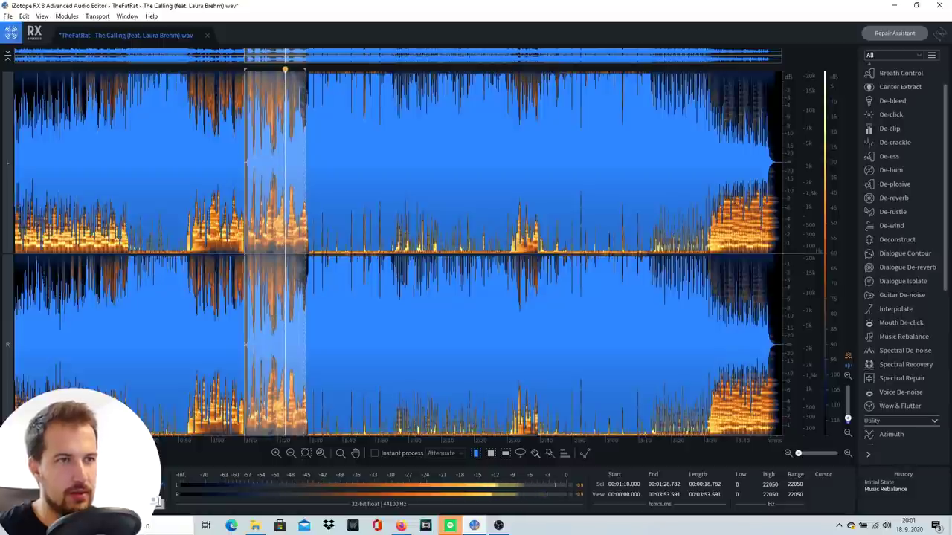
key(space)
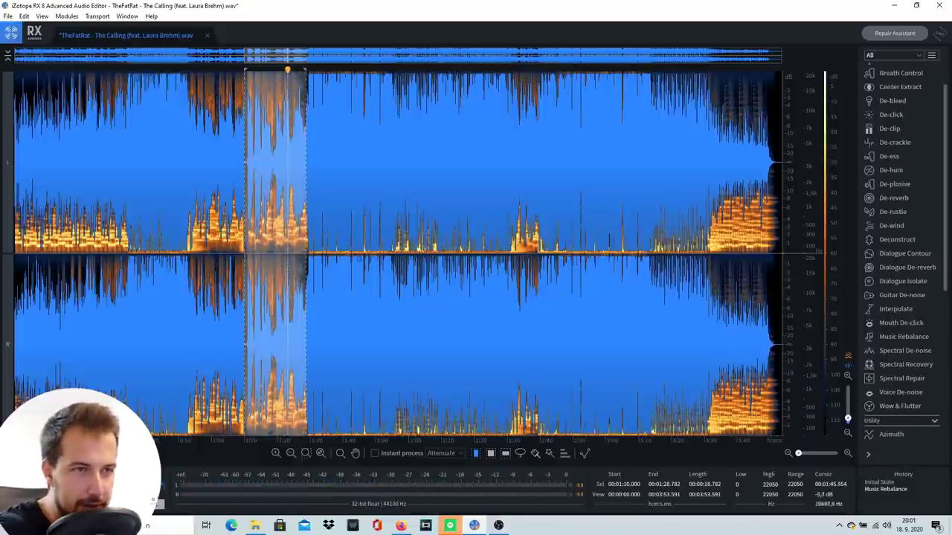
key(ctrl+z)
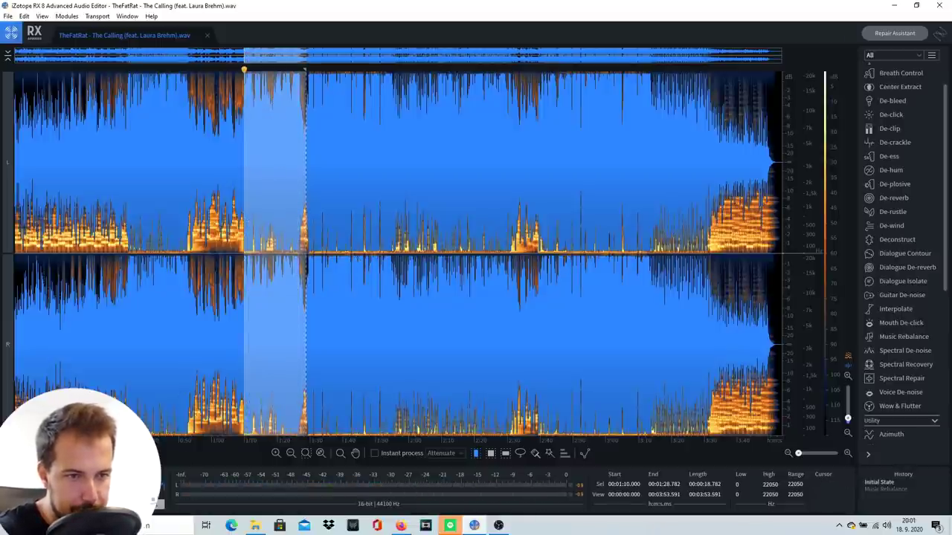
key(space)
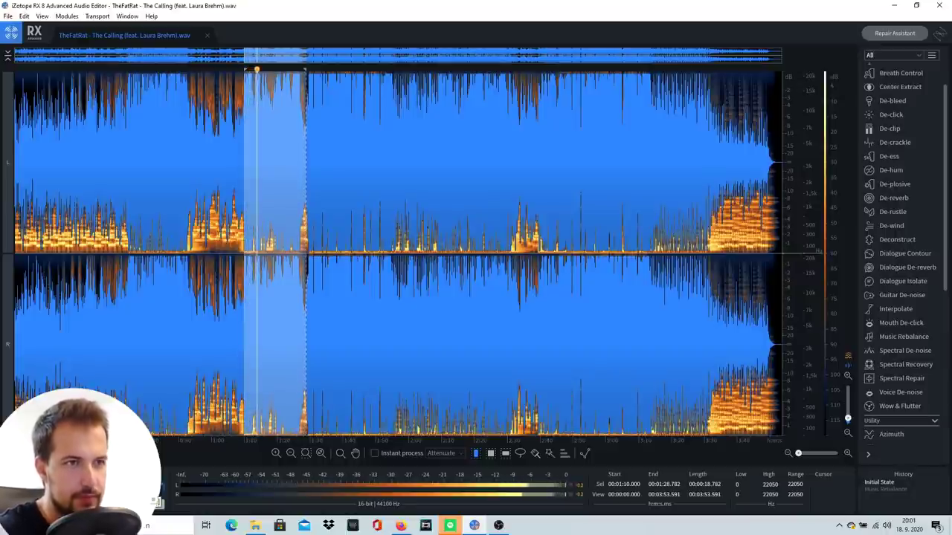
key(space)
key(ctrl+shift+z)
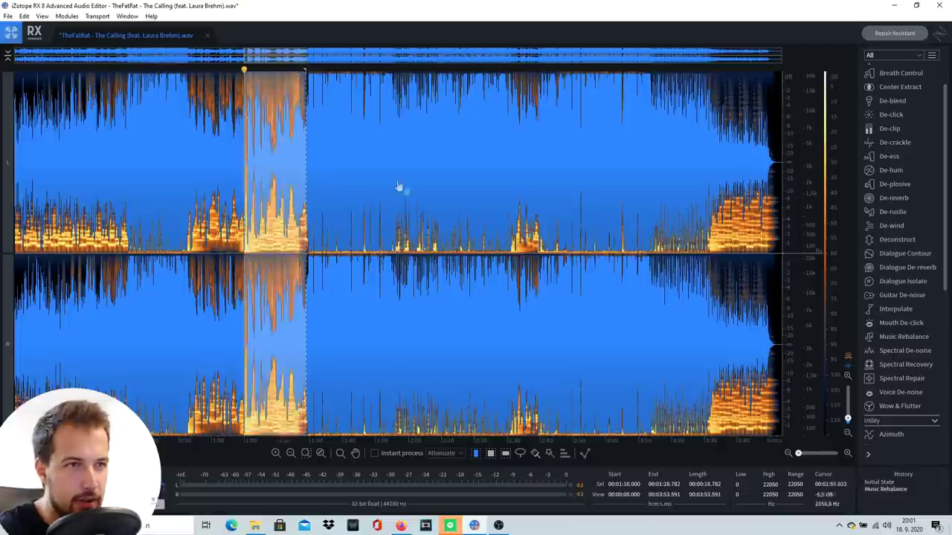
key(space)
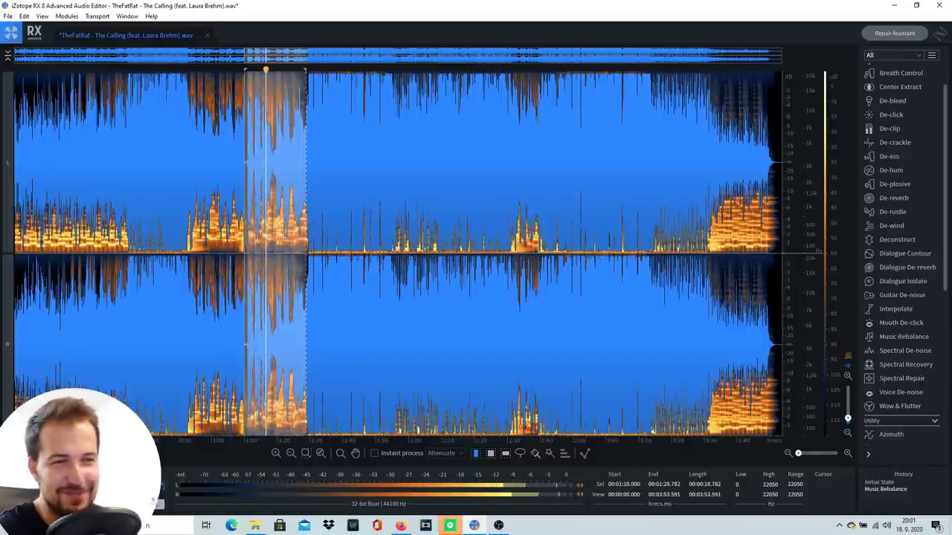
key(space)
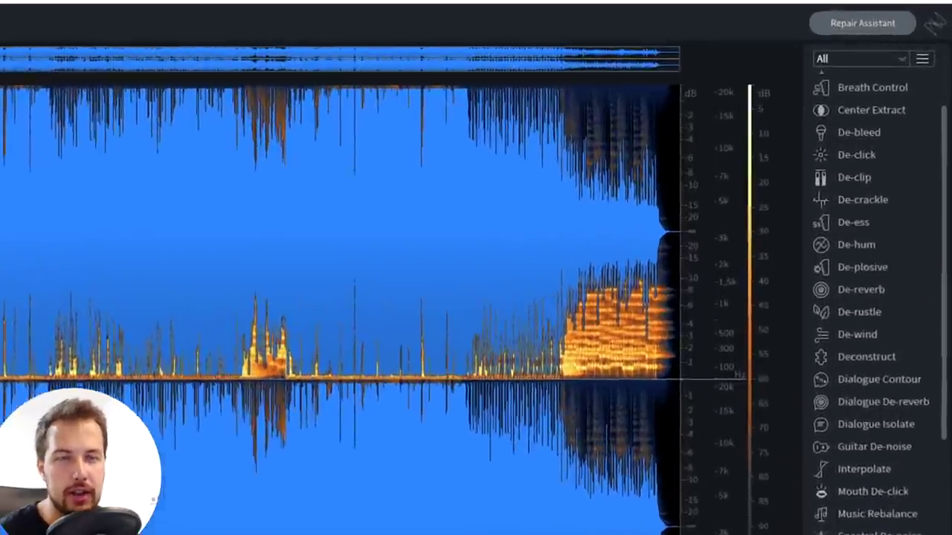
scroll(892, 119, up, 2)
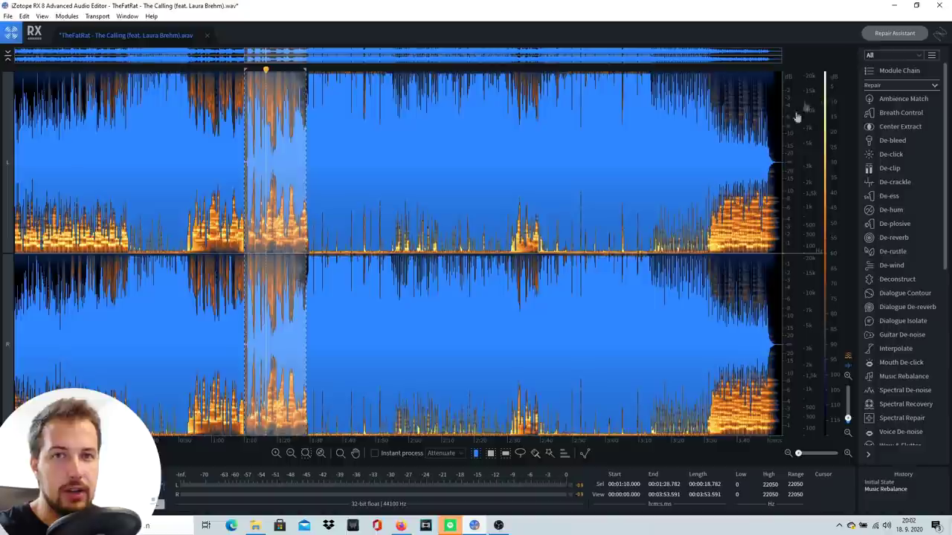
Create a new untitled file, then play and stop the clipped voice recording
click(8, 15)
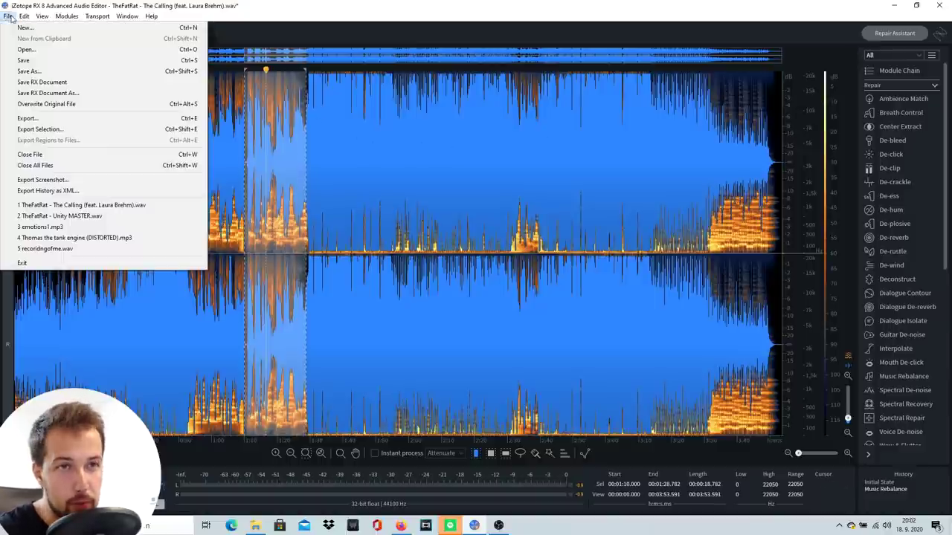
click(26, 27)
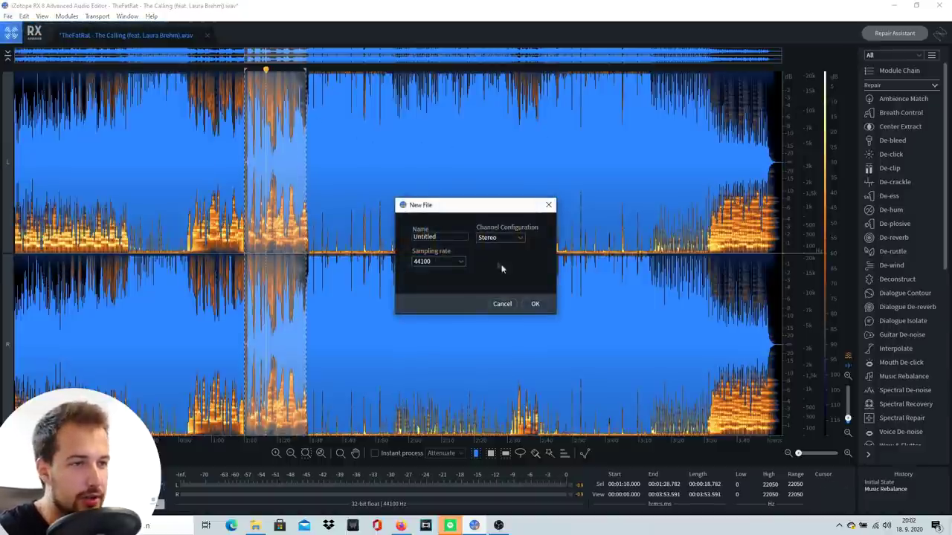
click(537, 307)
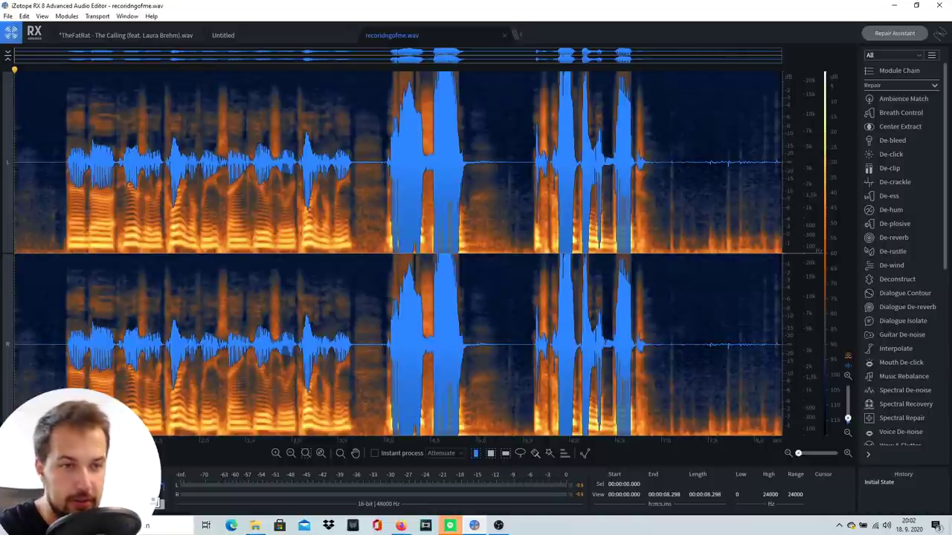
key(space)
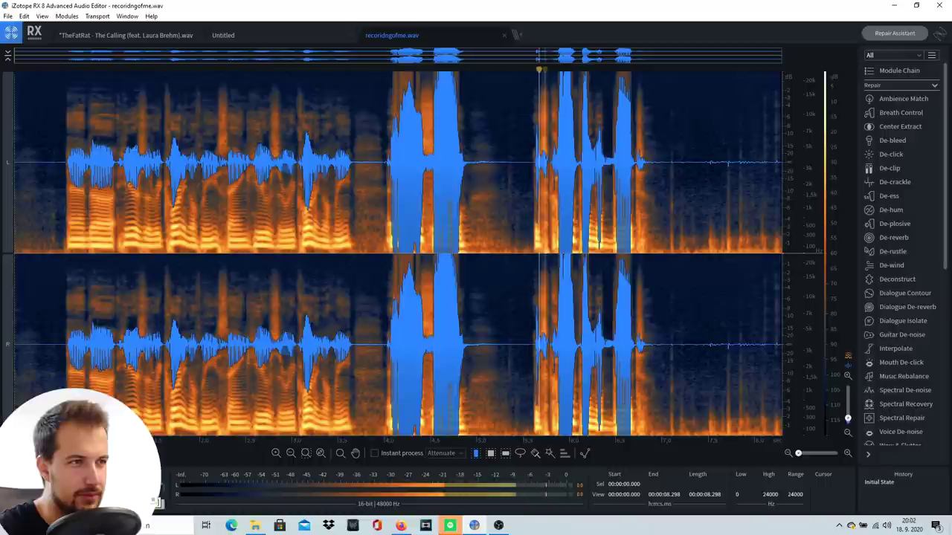
key(space)
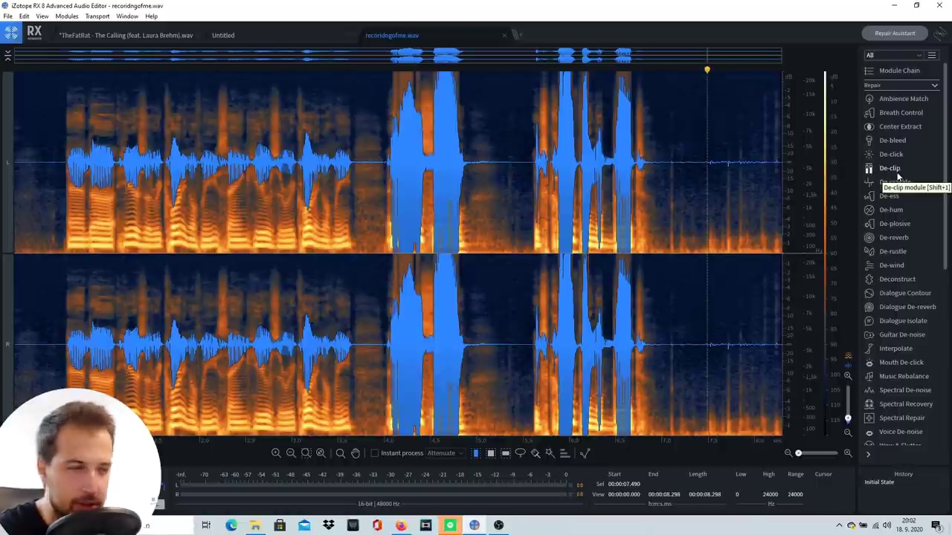
Render De-clip with a -1.3 dB threshold and play back the repaired recording
click(892, 169)
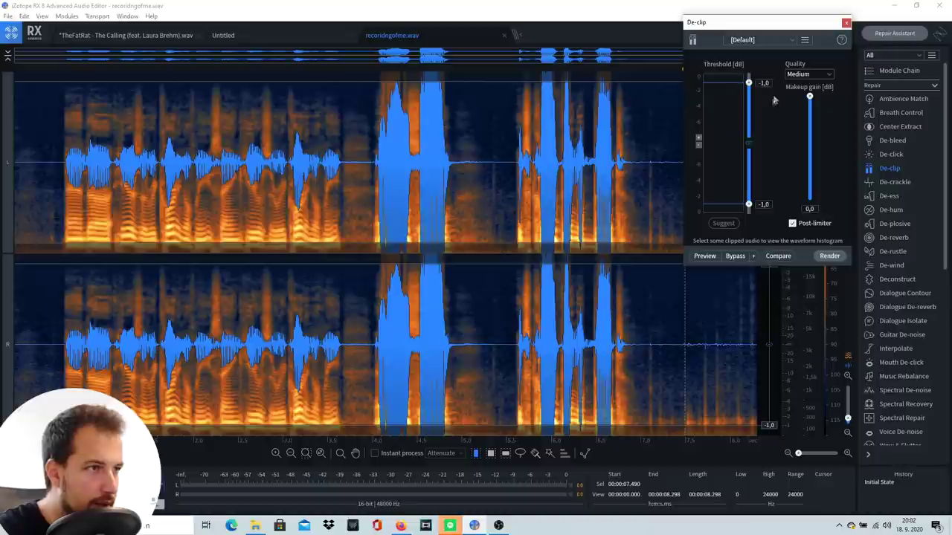
drag(748, 82, 749, 87)
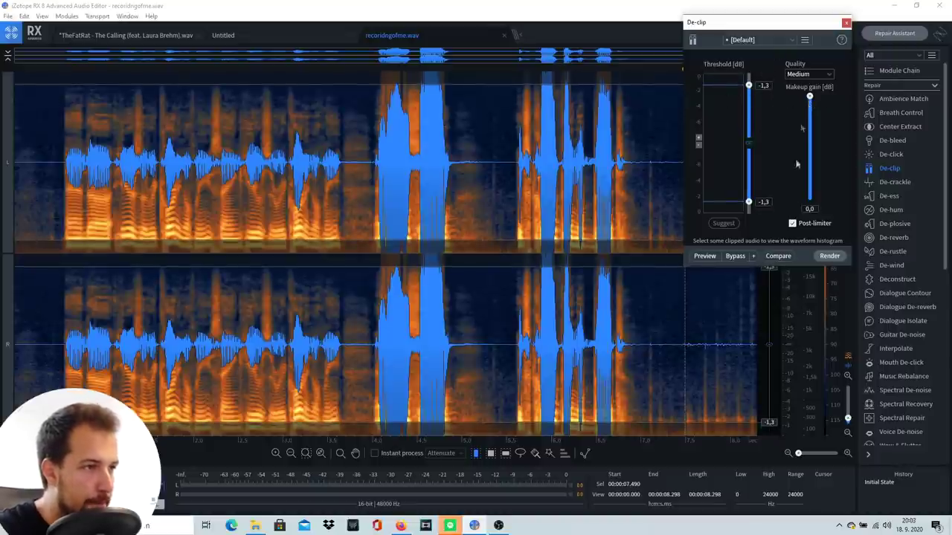
click(829, 257)
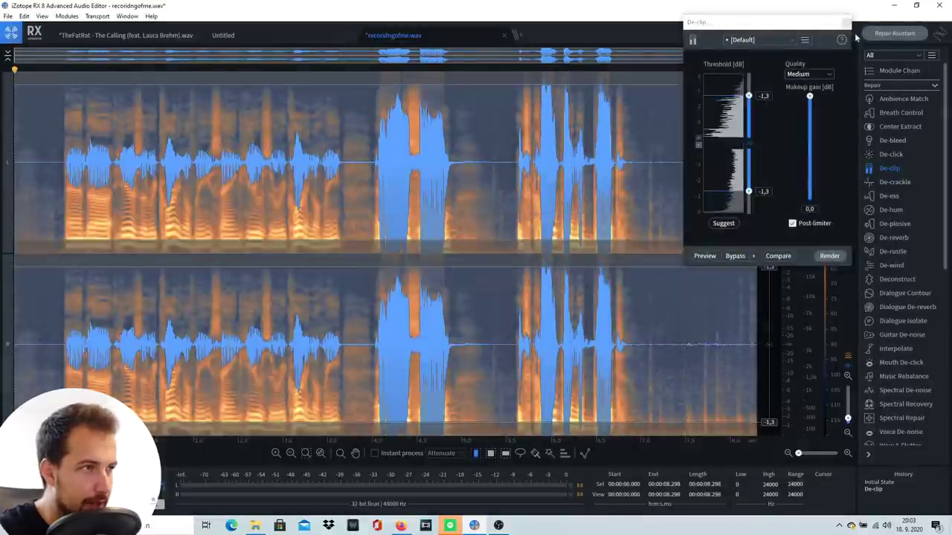
click(846, 23)
key(space)
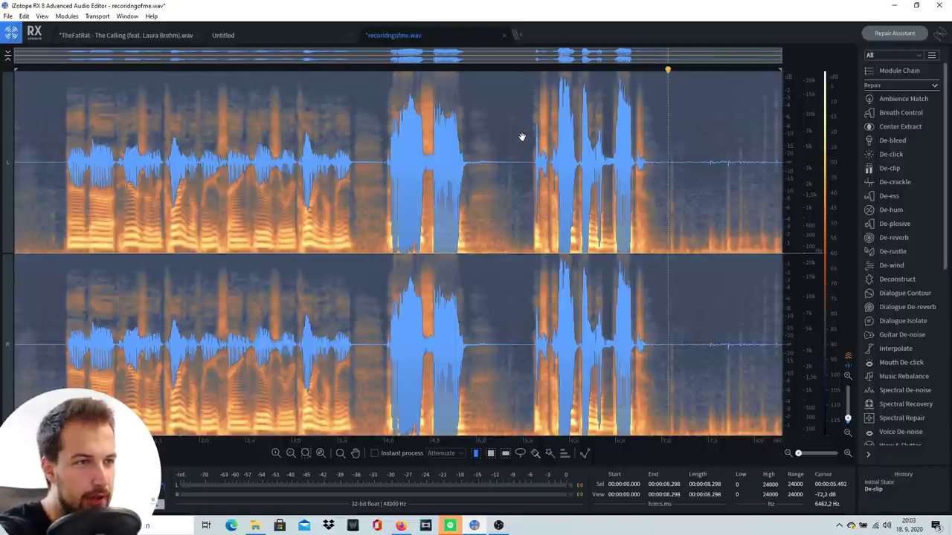
Undo De-clip and play the original clipped loud passage
key(ctrl+z)
click(387, 71)
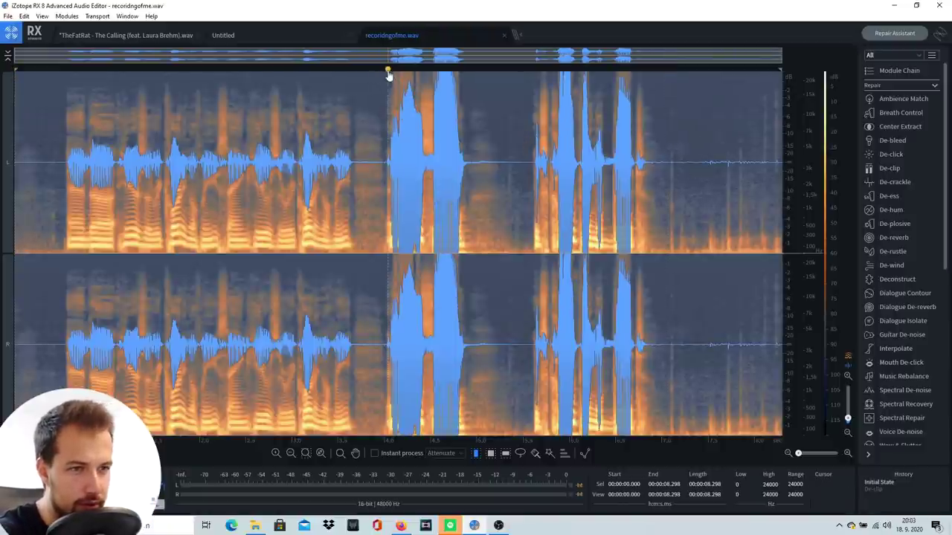
key(space)
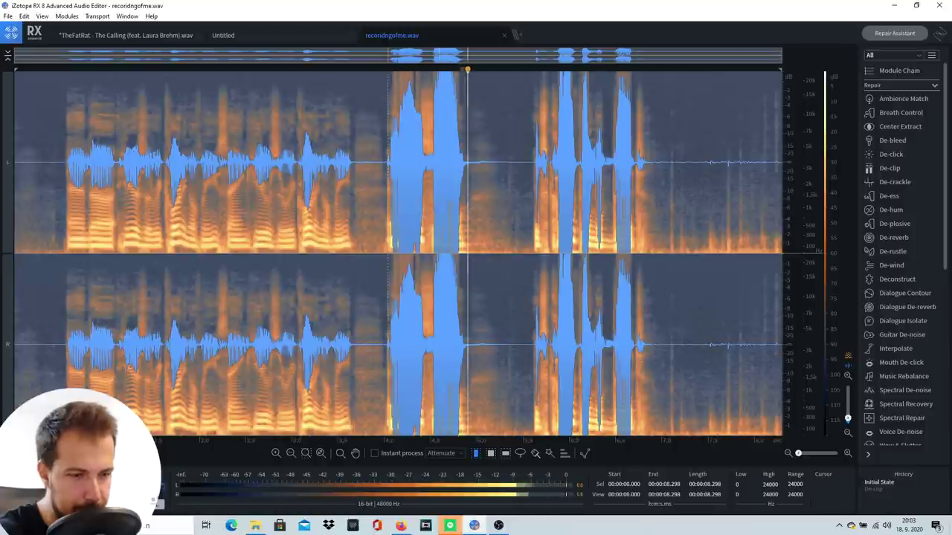
key(space)
Reapply De-clip and play the repaired recording from the start
key(ctrl+shift+z)
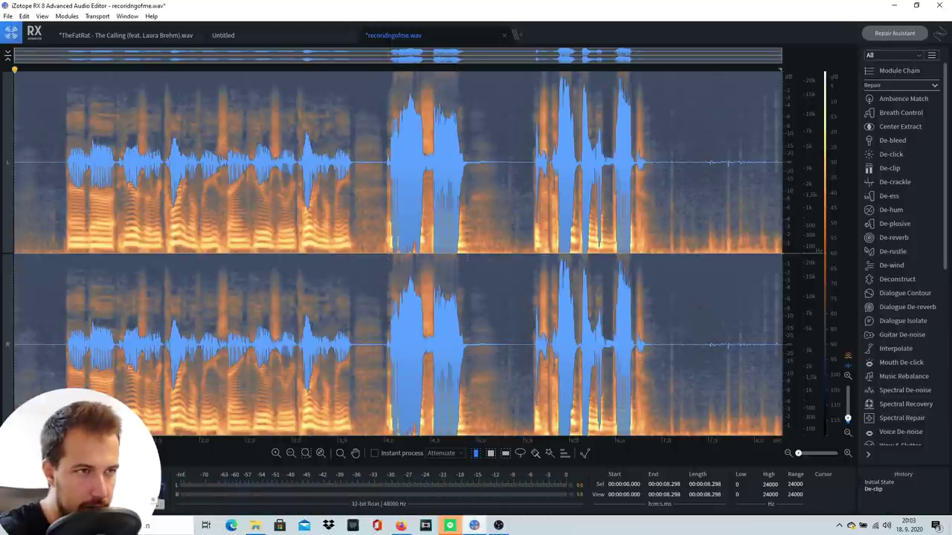
key(space)
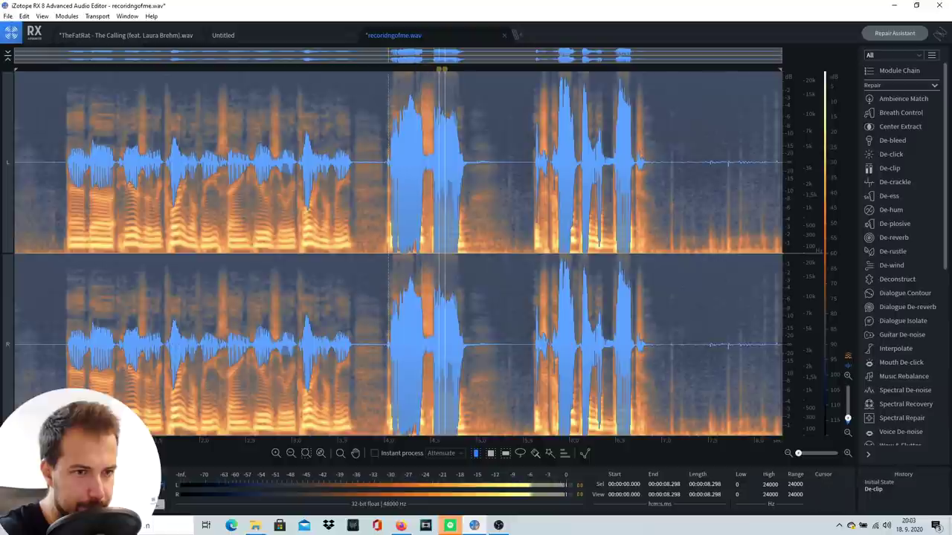
key(space)
key(space)
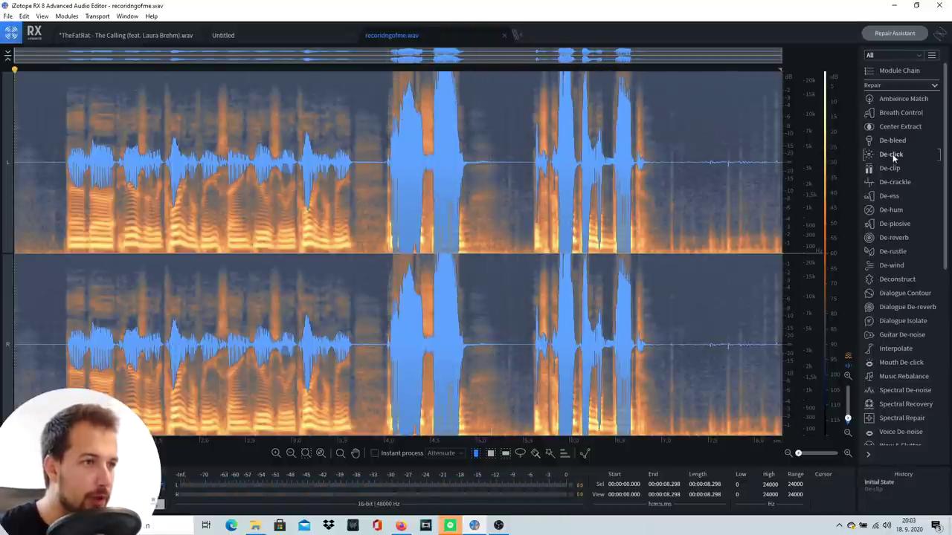
scroll(893, 160, down, 5)
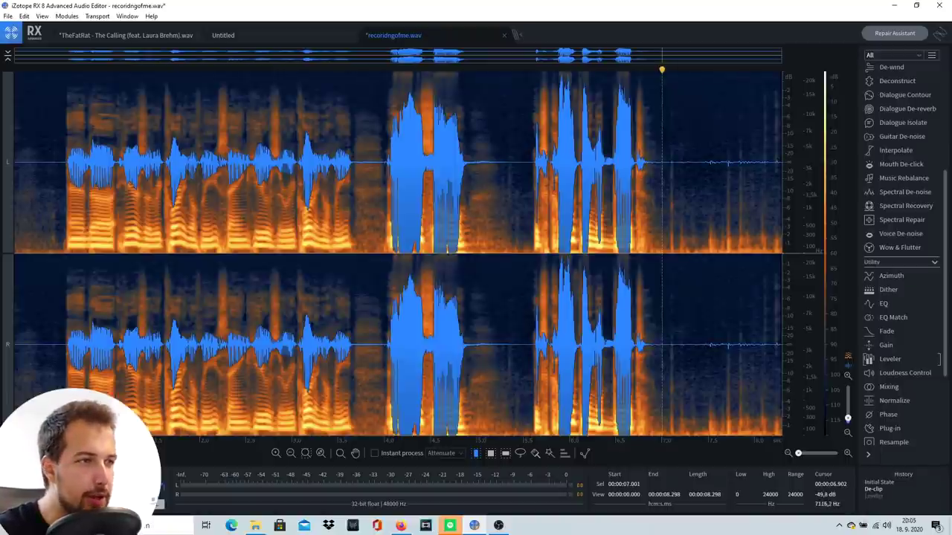
Scroll back up through the module list to review the available repair modules
scroll(896, 159, up, 5)
scroll(896, 134, up, 3)
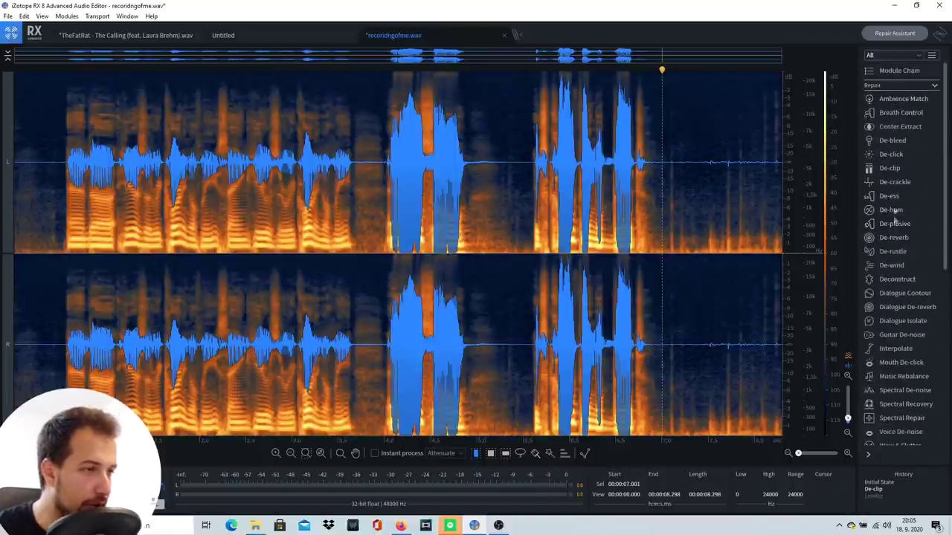